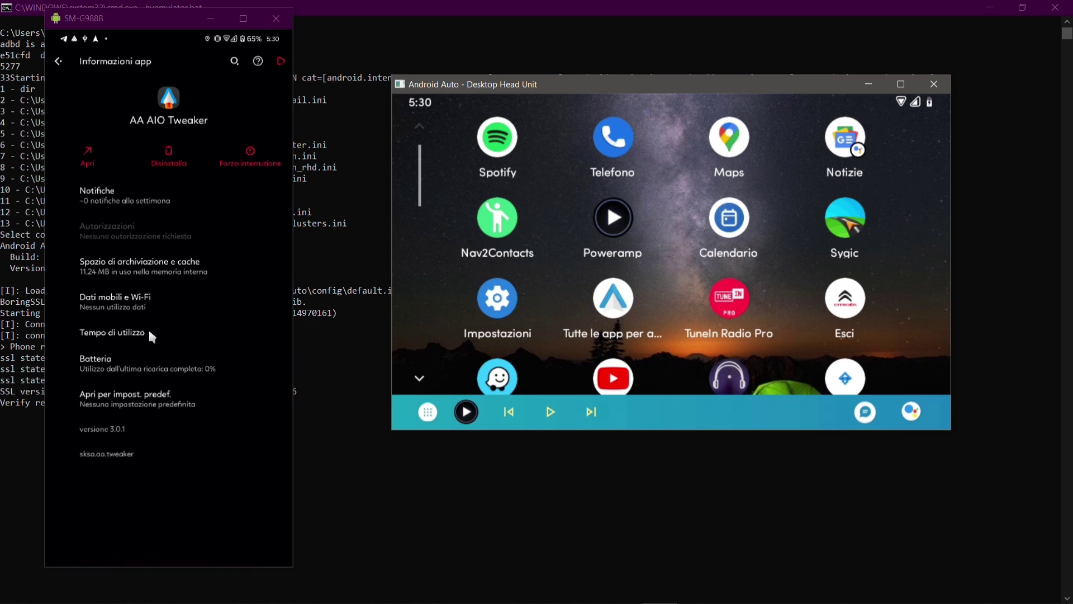
Step: Switch to the browser and open the AA-Tweaker repository's releases page to review the Version 3.0.1 release notes
{"action": "key", "text": "alt+Tab"}
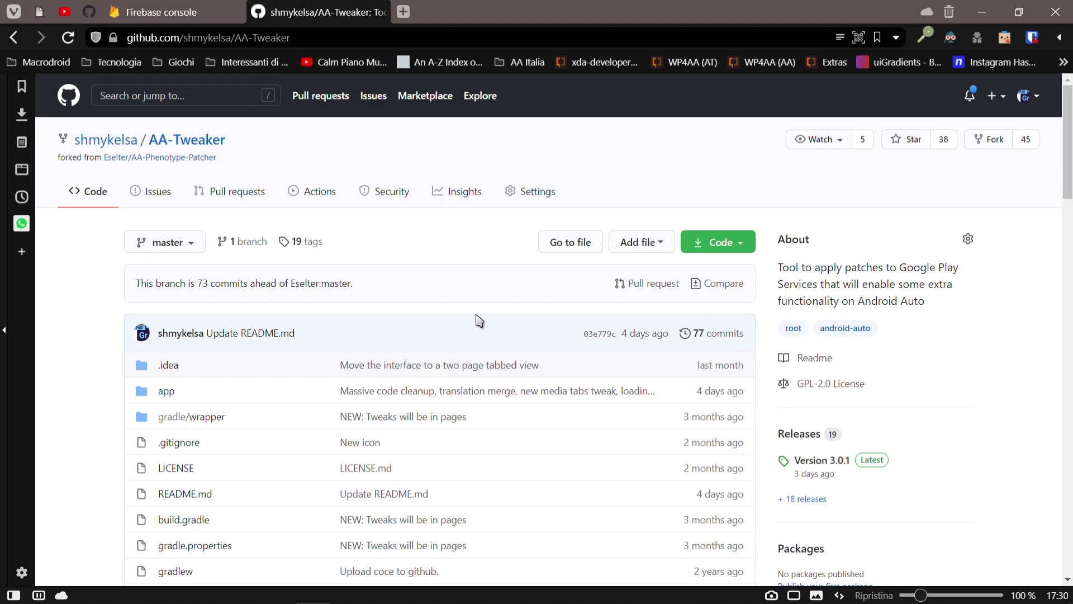
{"action": "scroll", "coordinate": [480, 321], "scroll_direction": "down", "scroll_amount": 7}
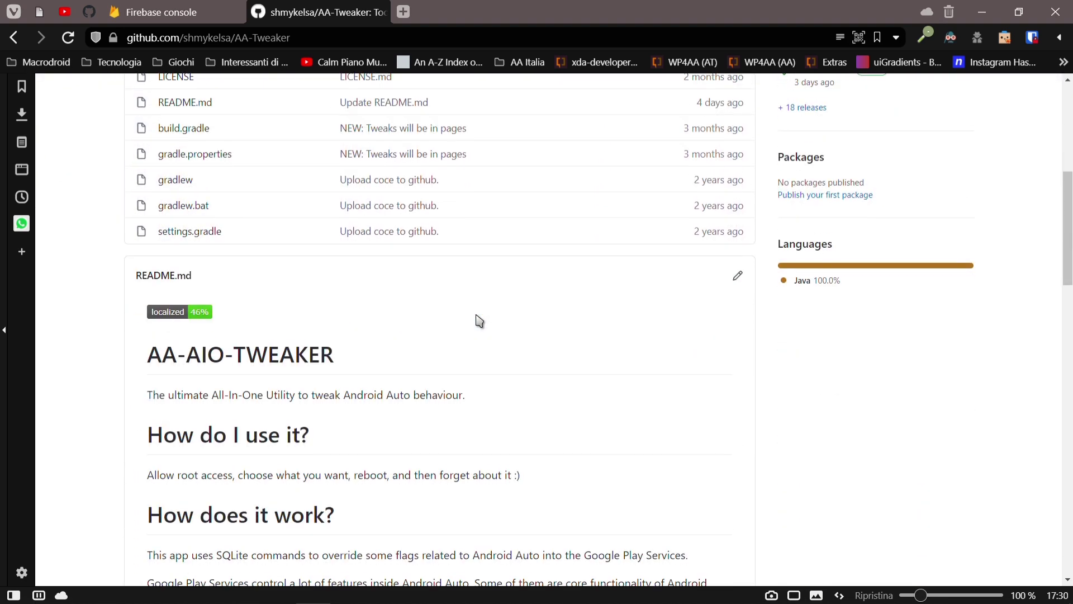
{"action": "scroll", "coordinate": [480, 321], "scroll_direction": "down", "scroll_amount": 3}
{"action": "scroll", "coordinate": [475, 320], "scroll_direction": "up", "scroll_amount": 8}
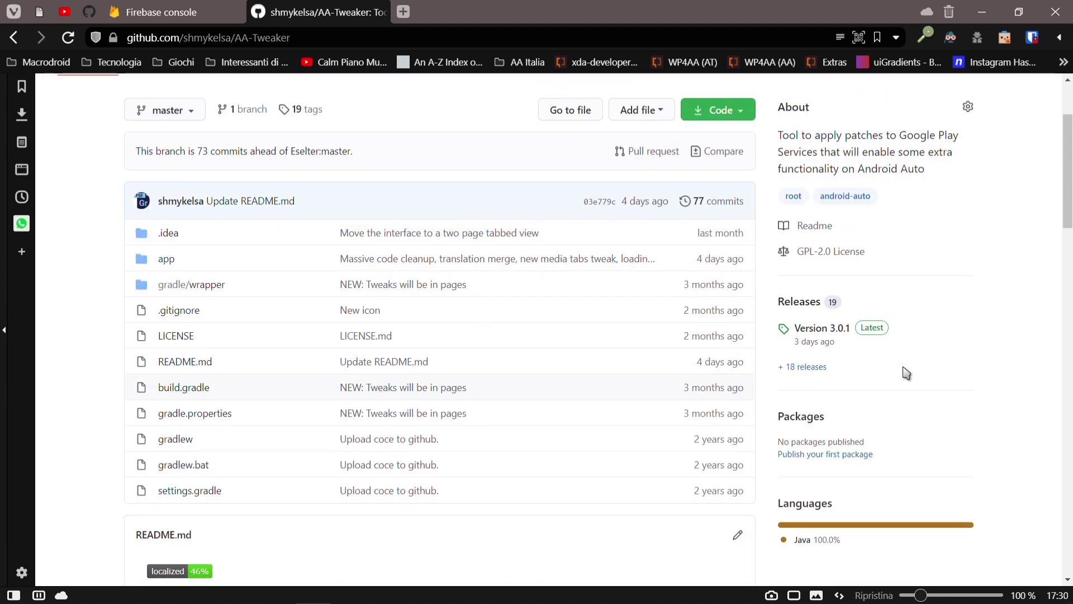
{"action": "left_click", "coordinate": [794, 303]}
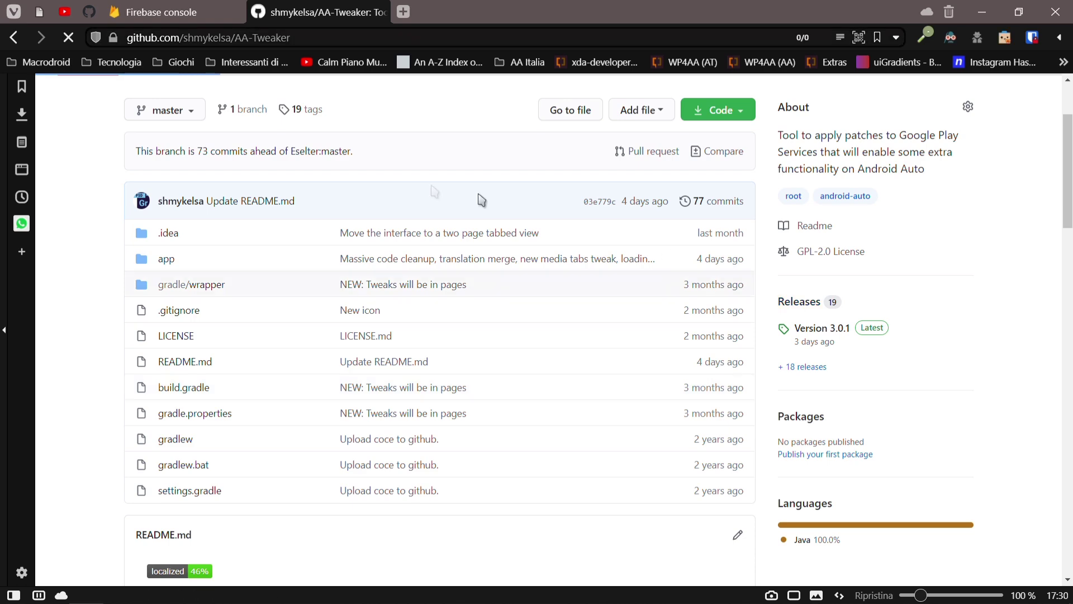
{"action": "scroll", "coordinate": [465, 404], "scroll_direction": "down", "scroll_amount": 2}
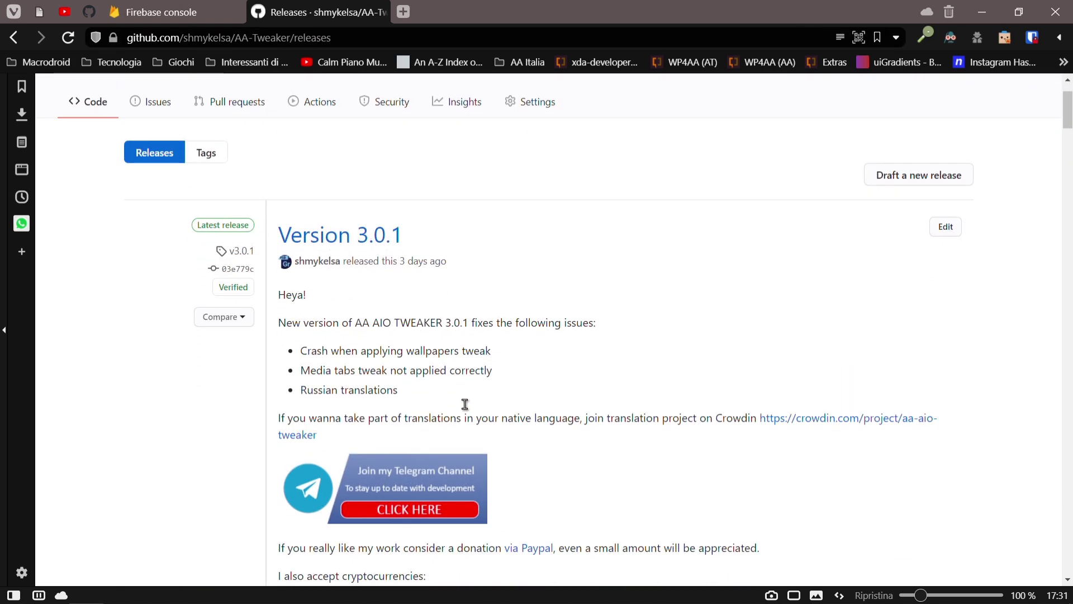
{"action": "scroll", "coordinate": [469, 411], "scroll_direction": "down", "scroll_amount": 1}
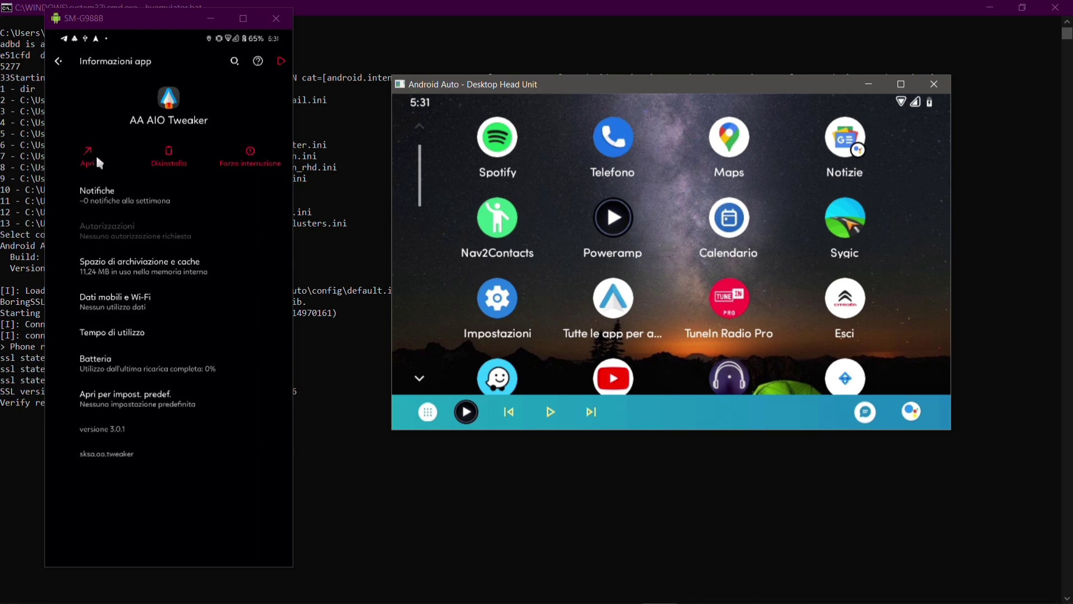
Step: Launch AA AIO Tweaker from its app info page on the phone and examine the list of available tweaks
{"action": "left_click", "coordinate": [97, 158]}
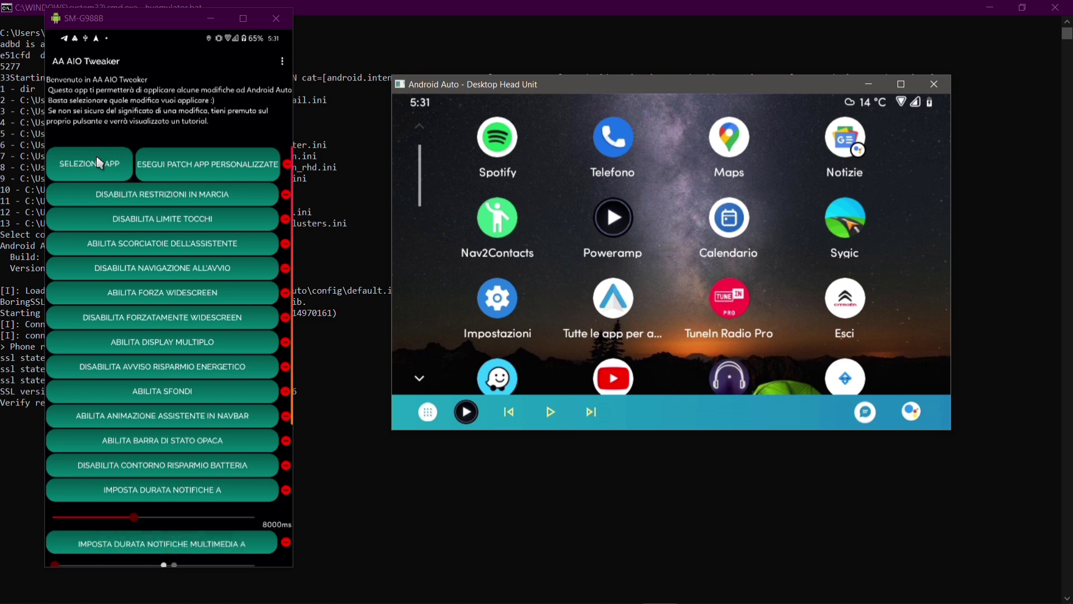
{"action": "scroll", "coordinate": [99, 163], "scroll_direction": "down", "scroll_amount": 5}
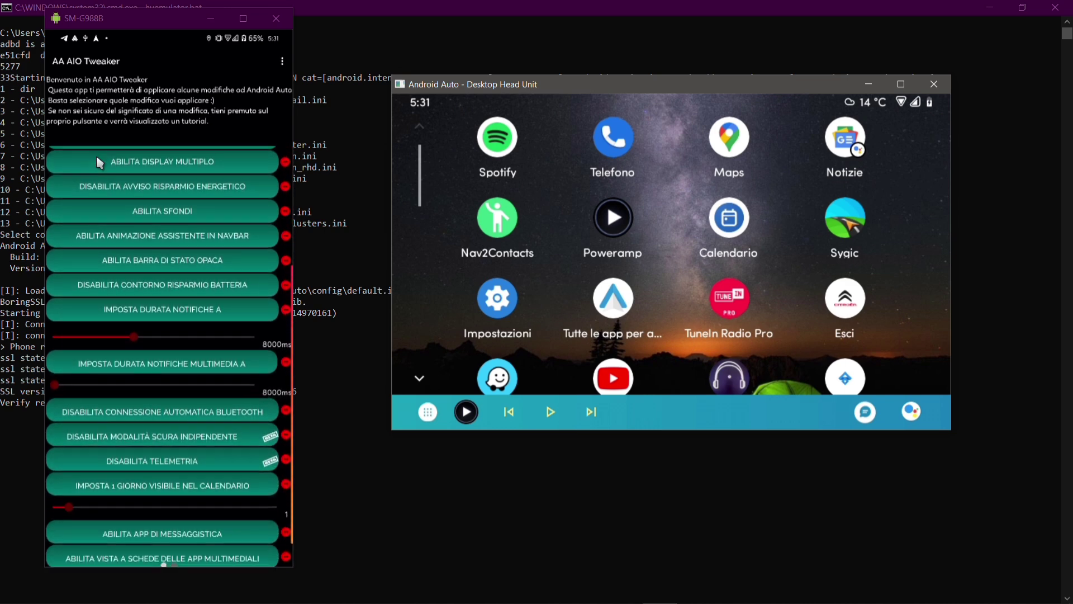
{"action": "scroll", "coordinate": [99, 162], "scroll_direction": "up", "scroll_amount": 3}
{"action": "scroll", "coordinate": [99, 162], "scroll_direction": "up", "scroll_amount": 2}
{"action": "scroll", "coordinate": [99, 162], "scroll_direction": "down", "scroll_amount": 5}
{"action": "scroll", "coordinate": [99, 163], "scroll_direction": "up", "scroll_amount": 5}
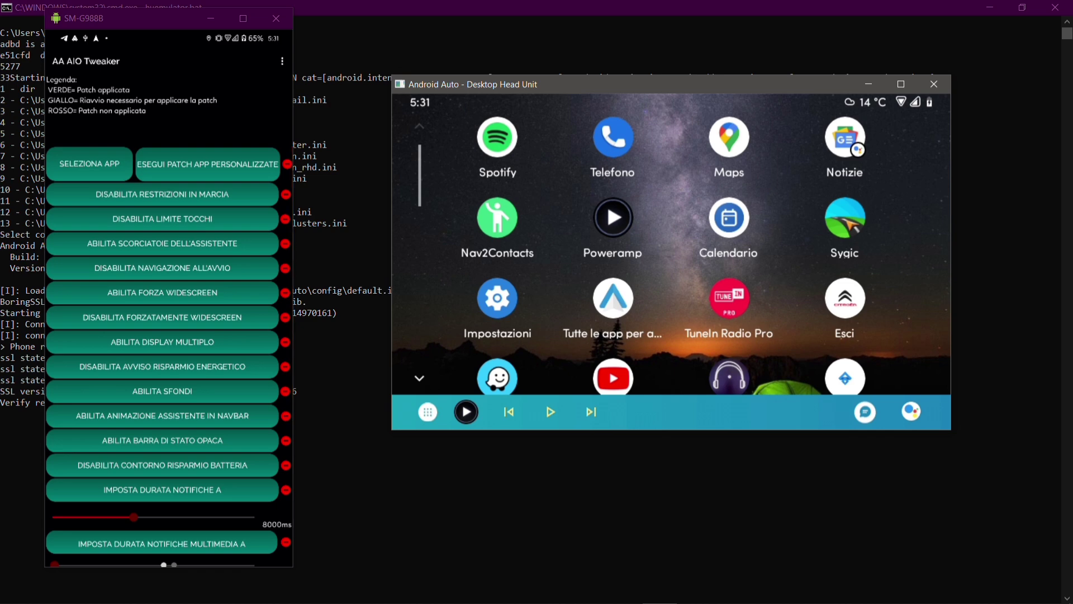
{"action": "scroll", "coordinate": [170, 356], "scroll_direction": "down", "scroll_amount": 1}
{"action": "scroll", "coordinate": [170, 356], "scroll_direction": "up", "scroll_amount": 1}
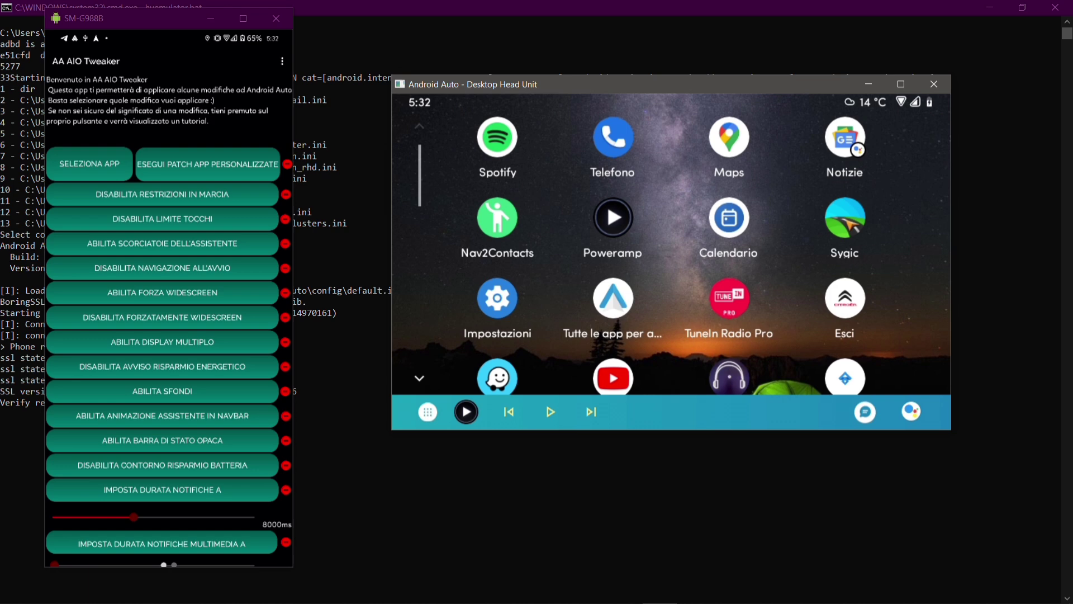
{"action": "left_click", "coordinate": [162, 391]}
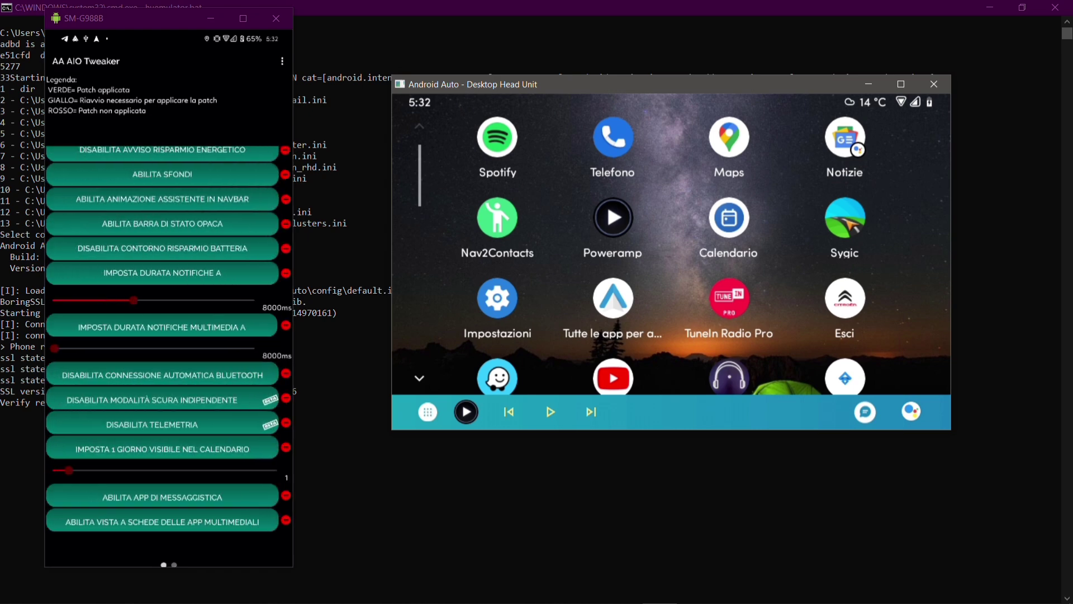
{"action": "scroll", "coordinate": [168, 335], "scroll_direction": "up", "scroll_amount": 4}
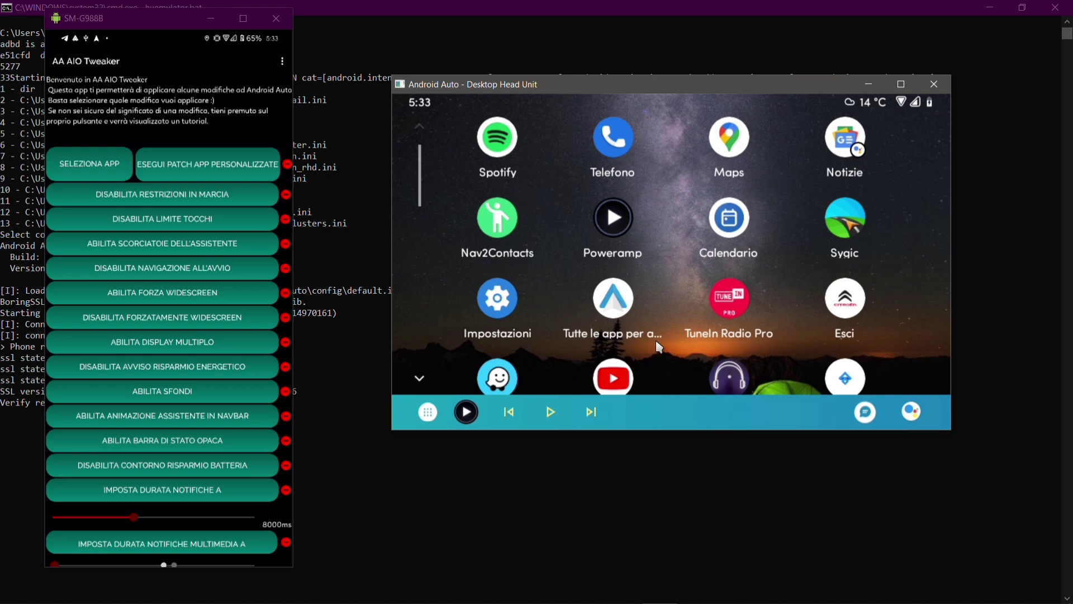
{"action": "scroll", "coordinate": [641, 356], "scroll_direction": "down", "scroll_amount": 1}
{"action": "scroll", "coordinate": [641, 356], "scroll_direction": "up", "scroll_amount": 1}
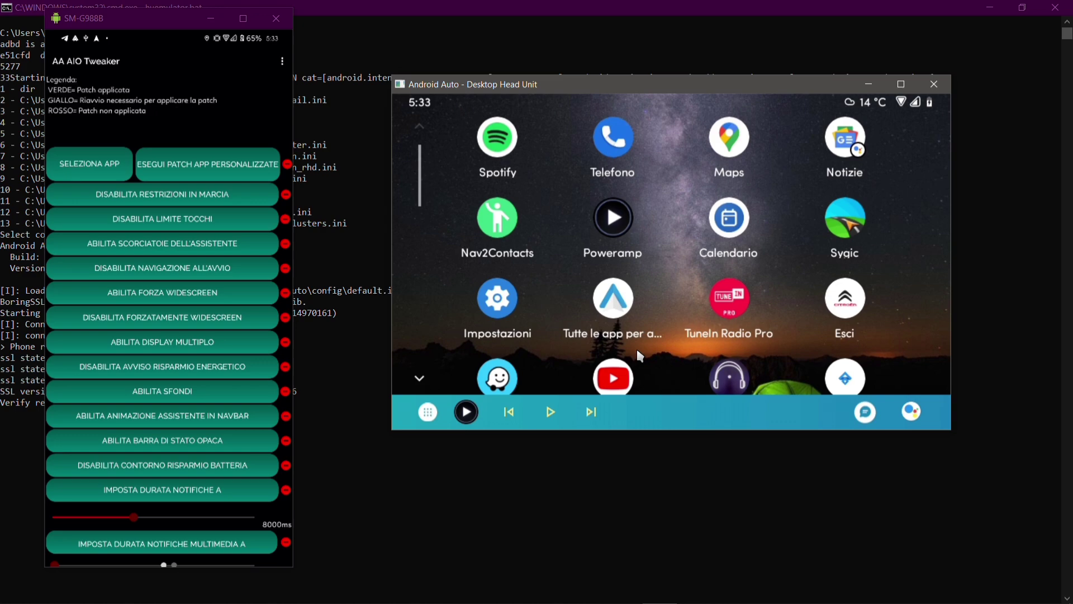
Step: Close the Android Auto Desktop Head Unit emulator window
{"action": "left_click_drag", "start_coordinate": [636, 346], "coordinate": [799, 328]}
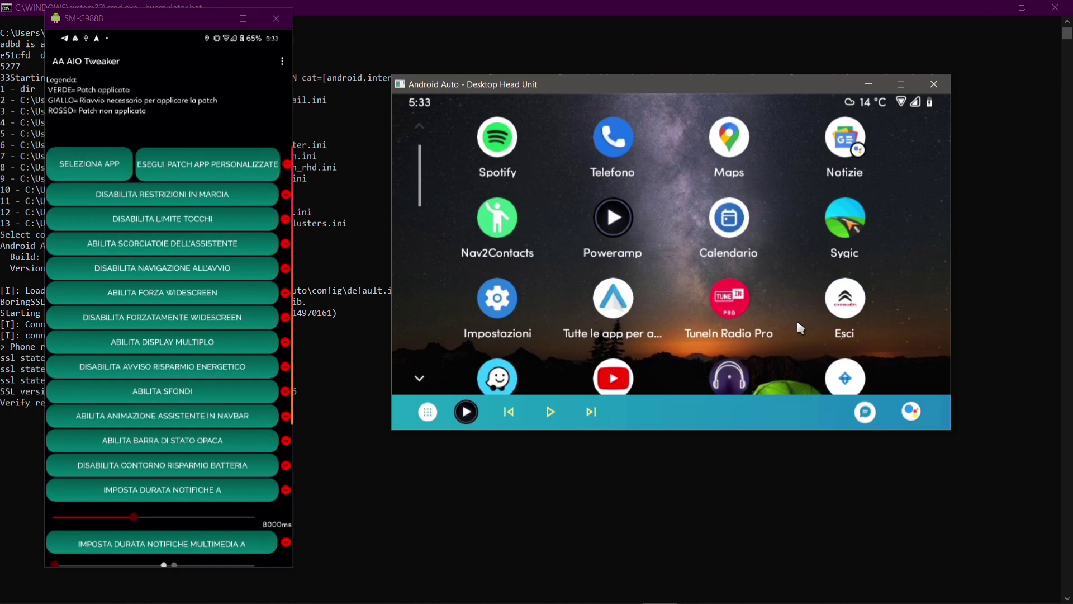
{"action": "left_click_drag", "start_coordinate": [797, 318], "coordinate": [911, 171]}
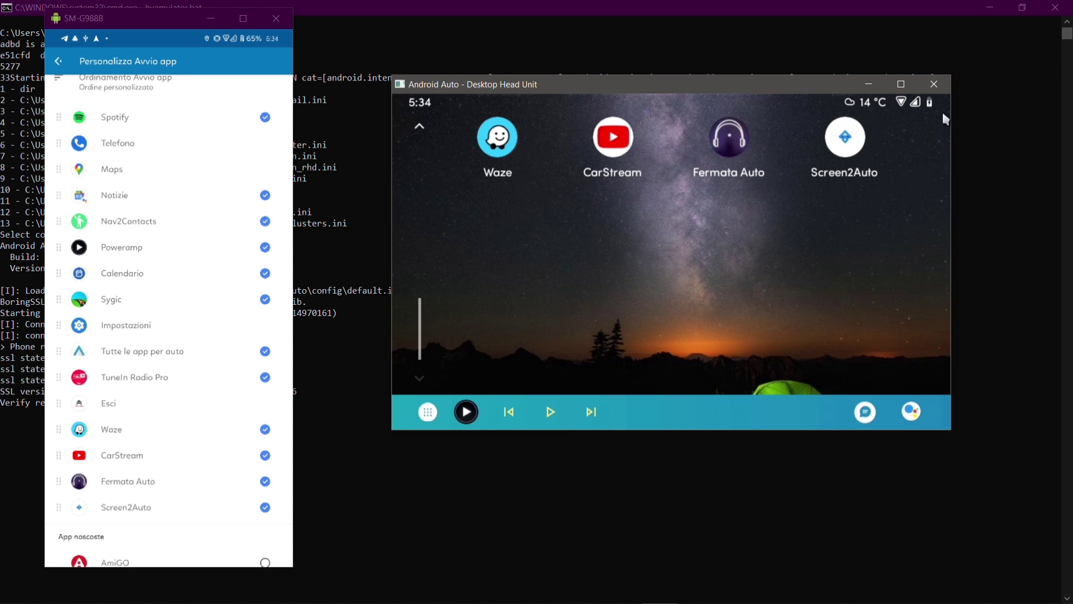
{"action": "left_click", "coordinate": [942, 91]}
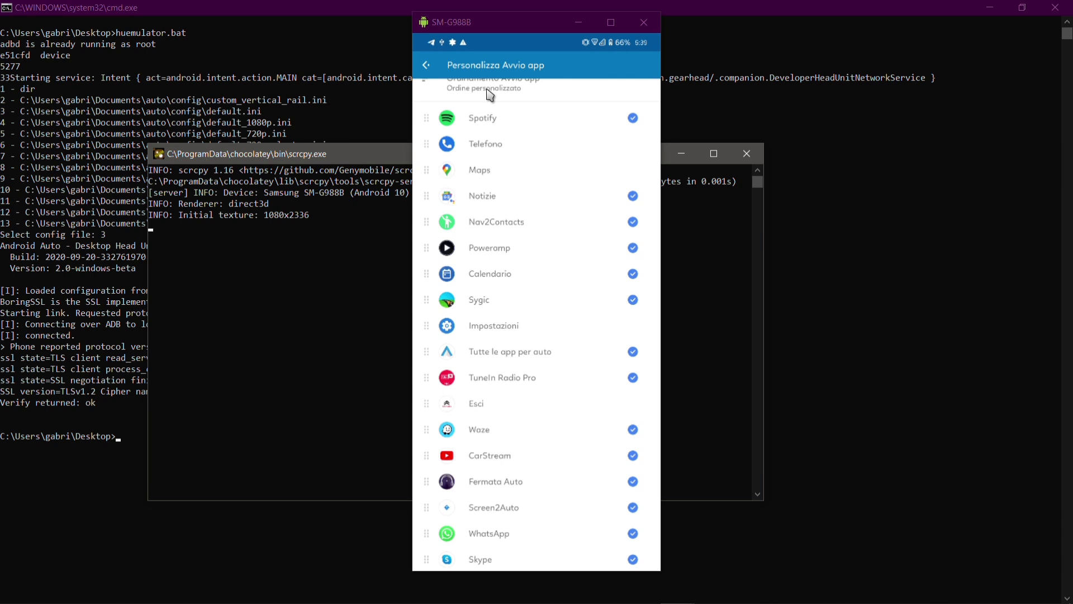
Step: Review the enabled apps in the phone's Personalizza Avvio app list
{"action": "scroll", "coordinate": [490, 95], "scroll_direction": "down", "scroll_amount": 2}
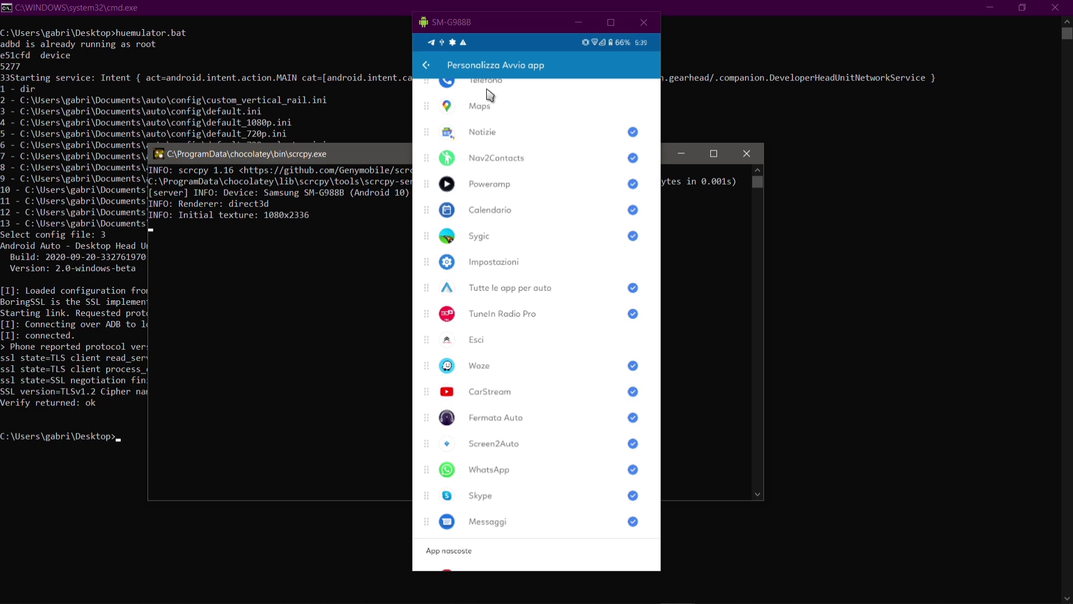
{"action": "scroll", "coordinate": [490, 95], "scroll_direction": "up", "scroll_amount": 4}
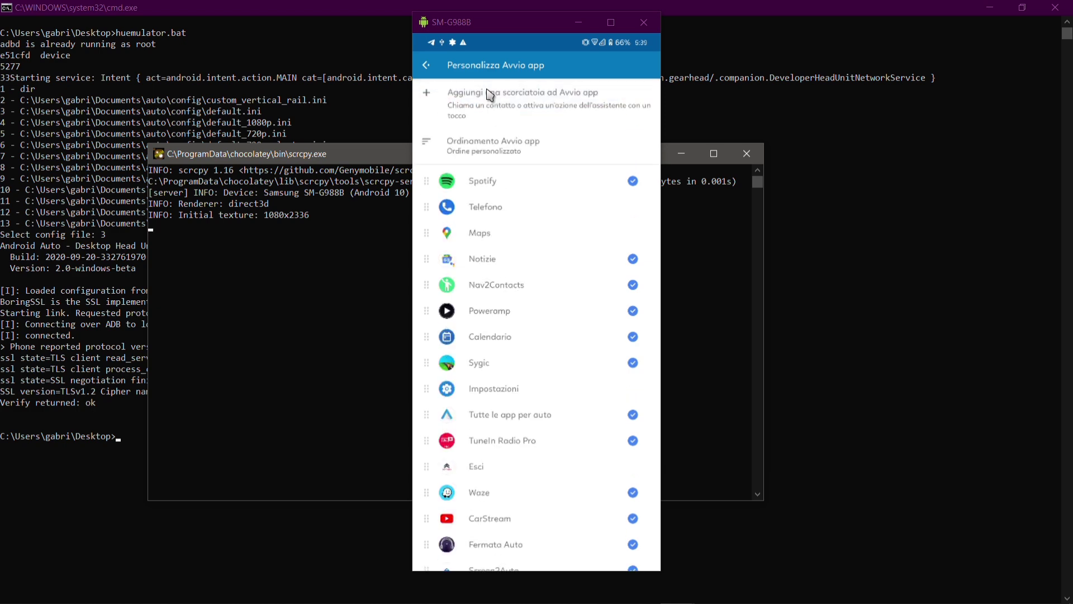
Step: Run huemulator.bat in the command prompt and start the head unit with config file 3 (default.ini)
{"action": "type", "text": "h"}
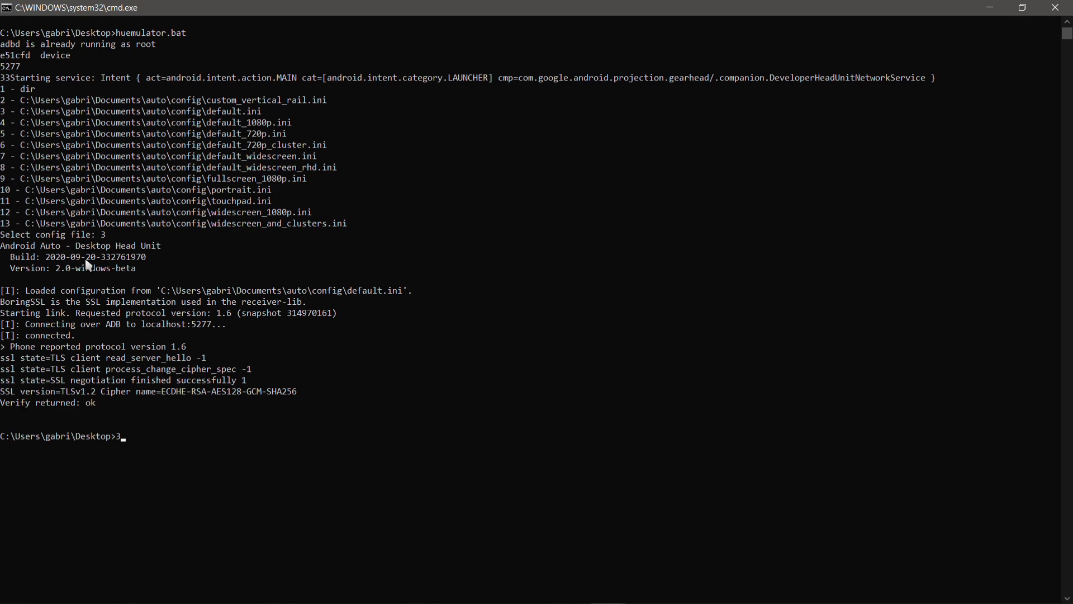
{"action": "key", "text": "Tab"}
{"action": "key", "text": "Return"}
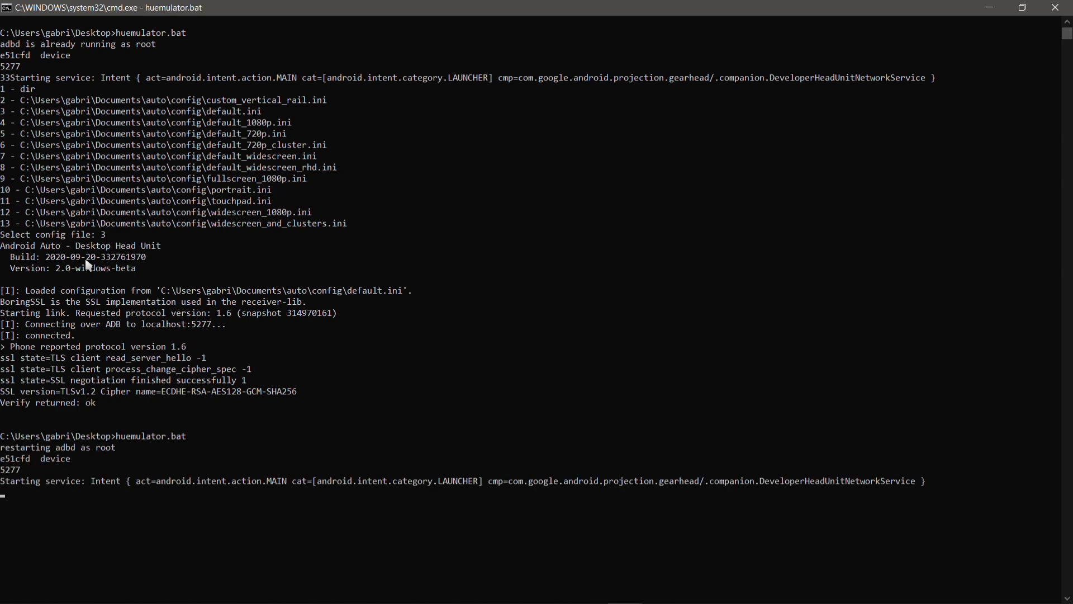
{"action": "type", "text": "3"}
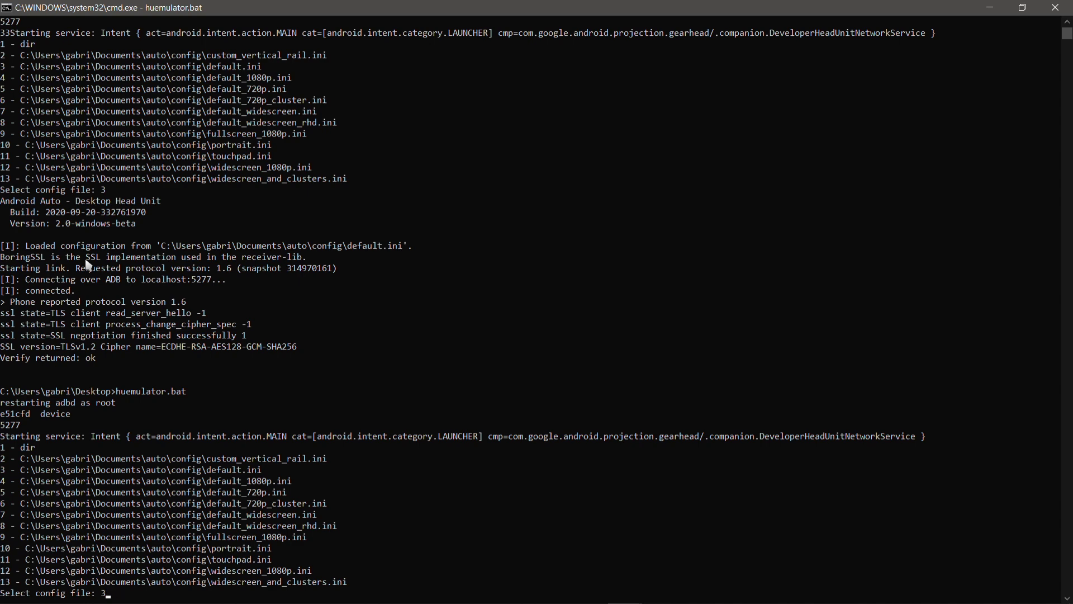
{"action": "key", "text": "Return"}
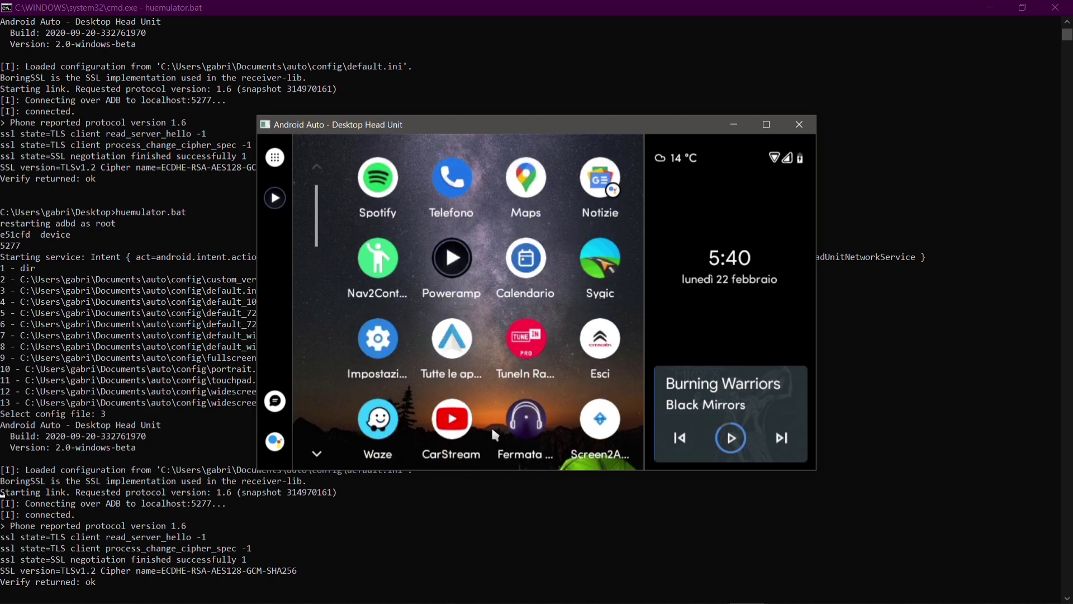
Step: Preview several wallpapers in the head unit's Scegli sfondo setting, including Punti and Montagne, and set Pieghe as the background
{"action": "left_click", "coordinate": [375, 371]}
{"action": "left_click", "coordinate": [425, 396]}
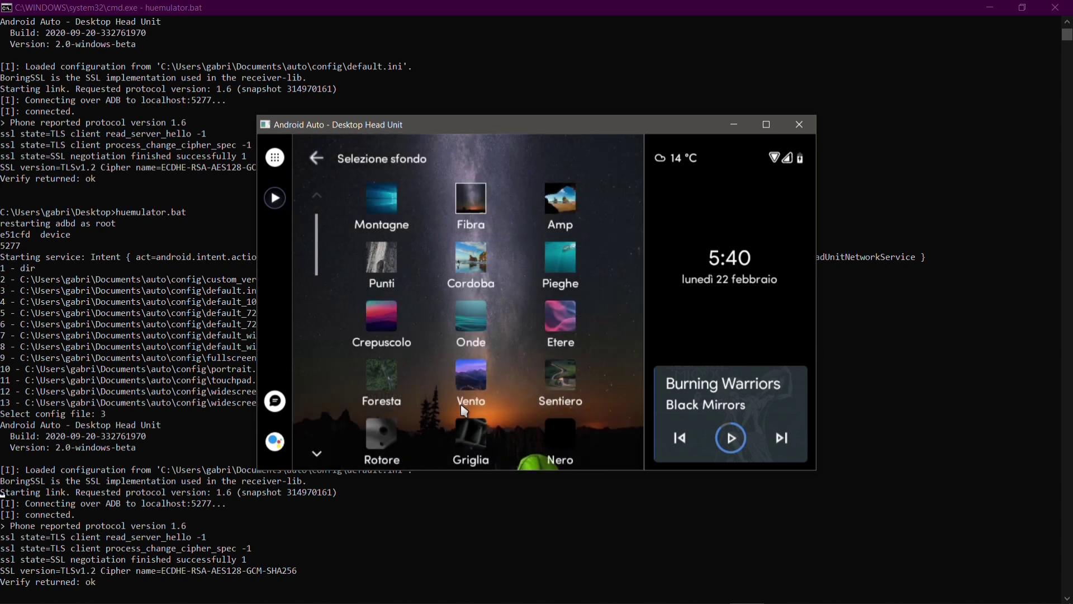
{"action": "left_click", "coordinate": [573, 224]}
{"action": "left_click", "coordinate": [396, 272]}
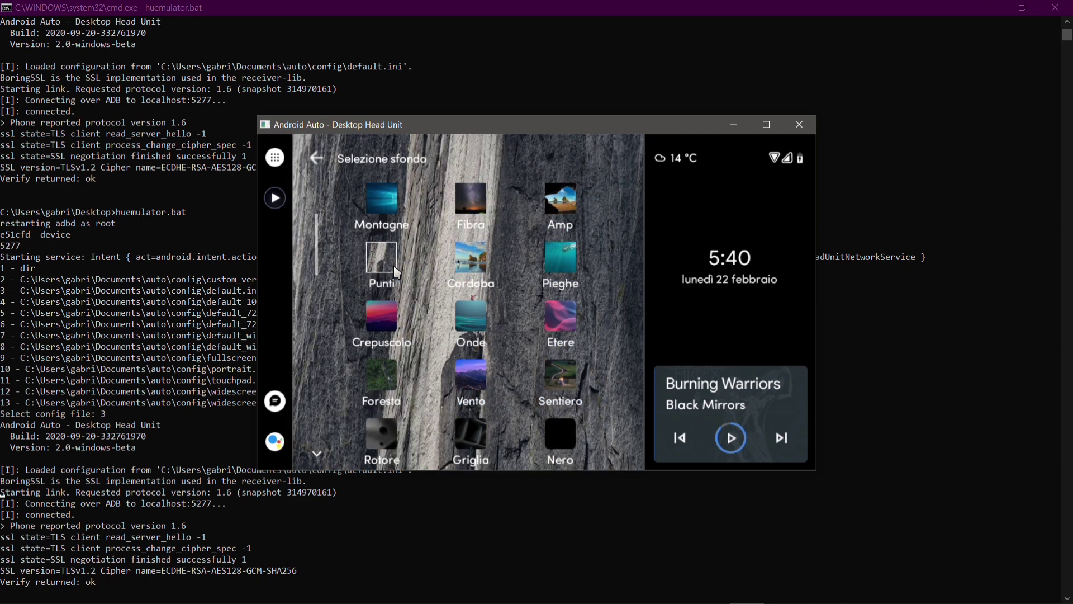
{"action": "left_click", "coordinate": [398, 228]}
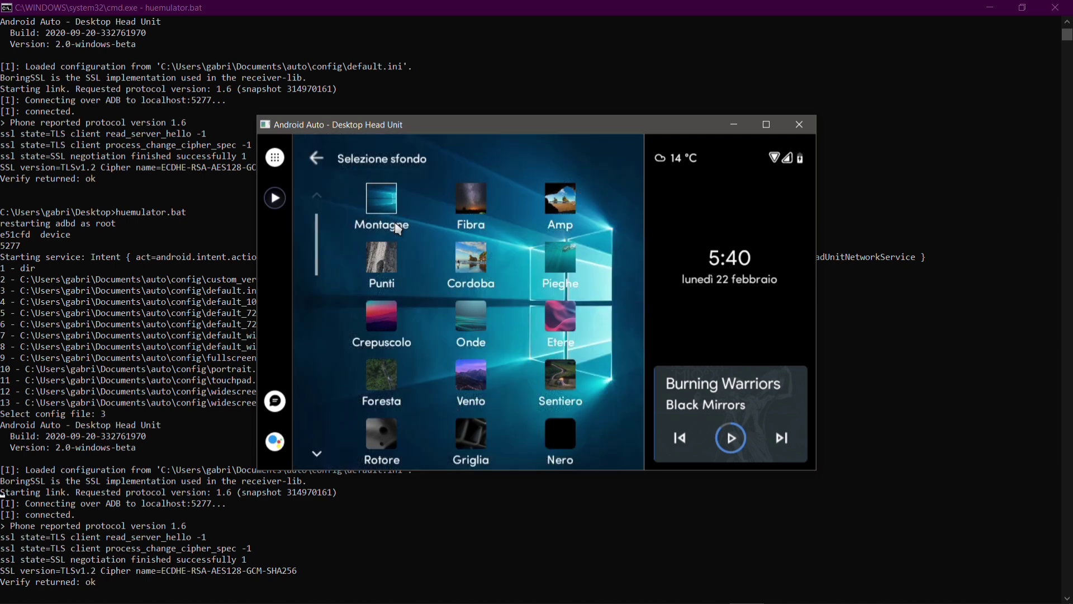
{"action": "left_click", "coordinate": [482, 286]}
{"action": "left_click", "coordinate": [576, 281]}
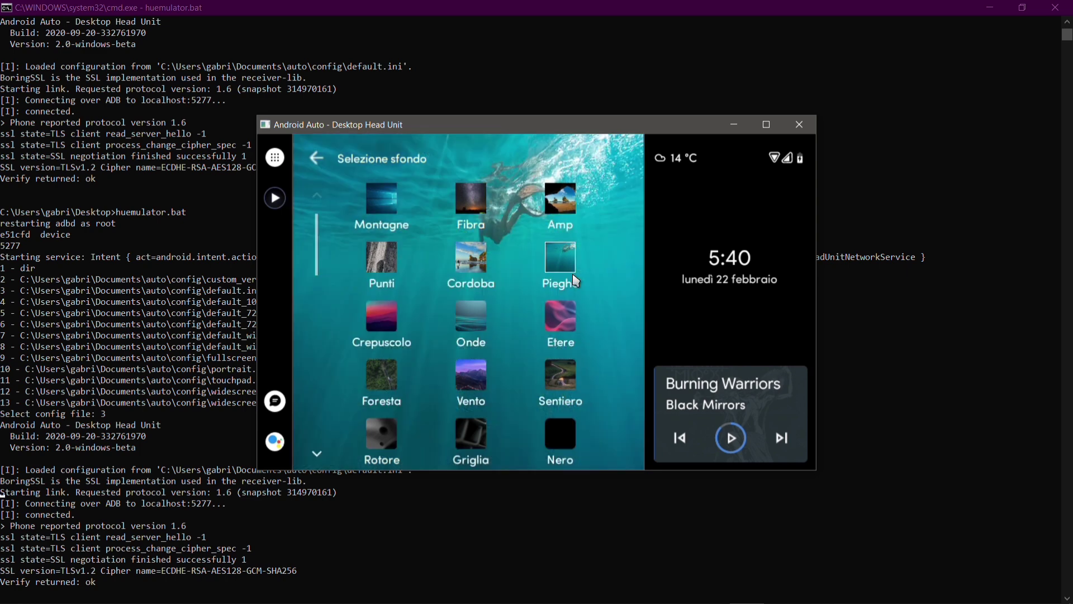
{"action": "left_click", "coordinate": [326, 167]}
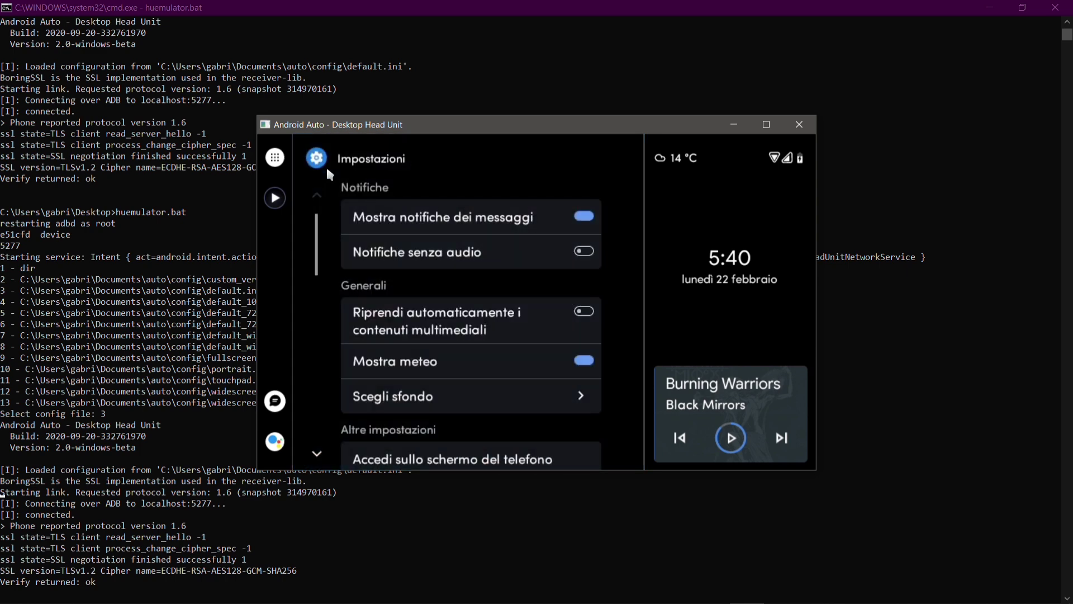
{"action": "scroll", "coordinate": [501, 329], "scroll_direction": "down", "scroll_amount": 1}
{"action": "scroll", "coordinate": [451, 429], "scroll_direction": "up", "scroll_amount": 1}
Step: Open WhatsApp from the head unit's app launcher to view its messaging screen, and return to the launcher
{"action": "left_click", "coordinate": [276, 158]}
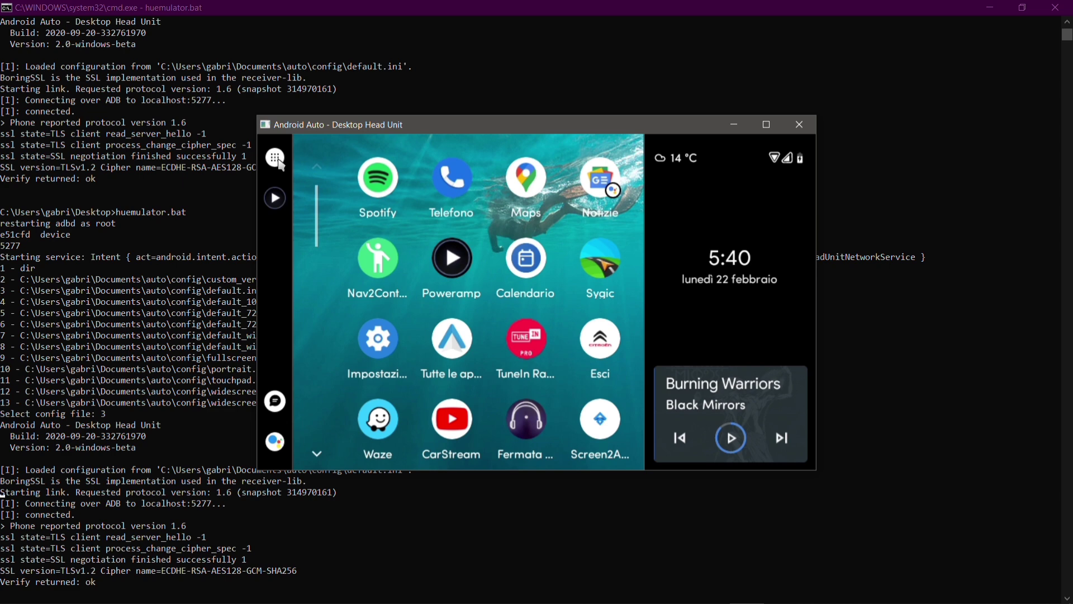
{"action": "scroll", "coordinate": [591, 217], "scroll_direction": "down", "scroll_amount": 3}
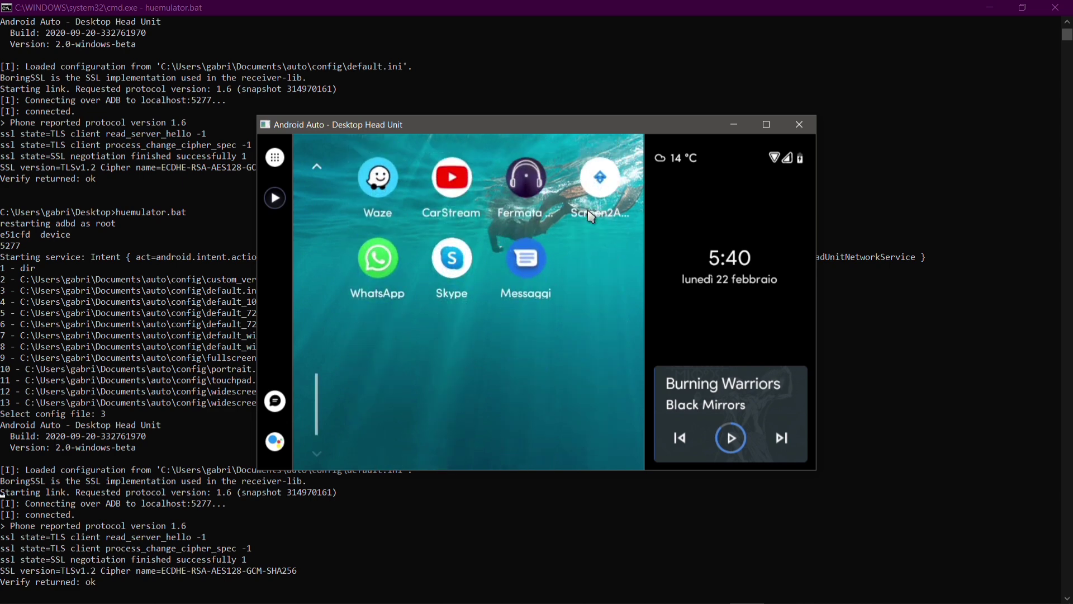
{"action": "left_click", "coordinate": [391, 265]}
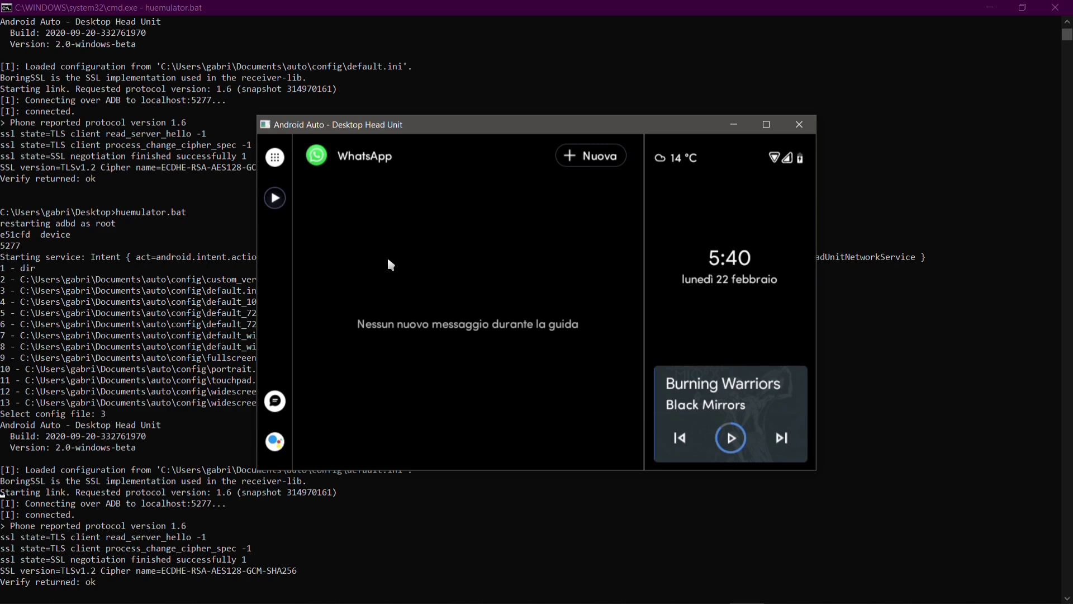
{"action": "left_click", "coordinate": [284, 162]}
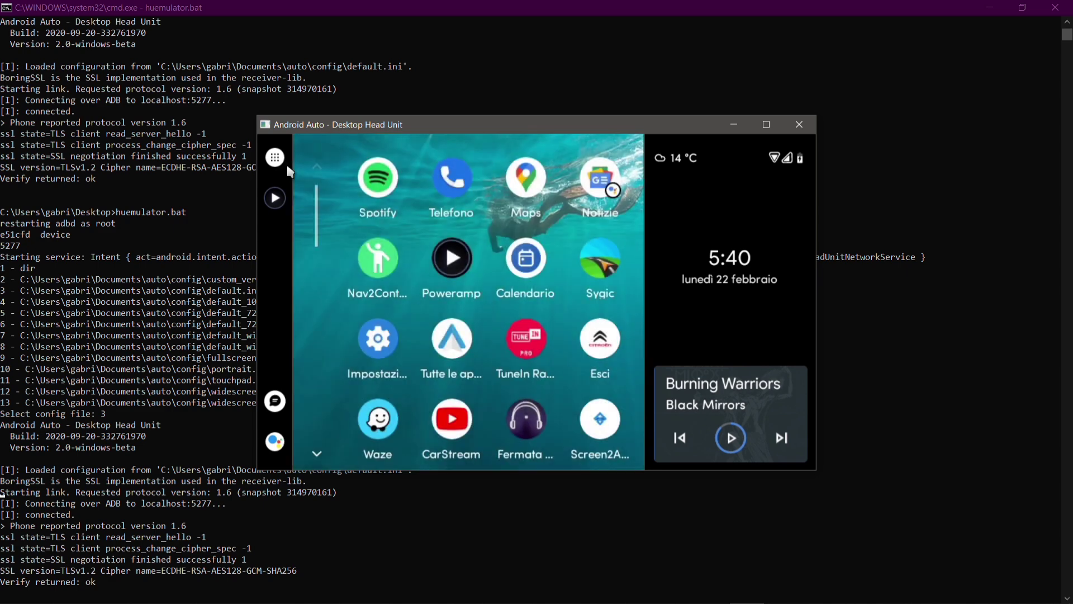
Step: Open Calendario on the head unit to view its event list, and return to the app launcher
{"action": "left_click", "coordinate": [545, 266]}
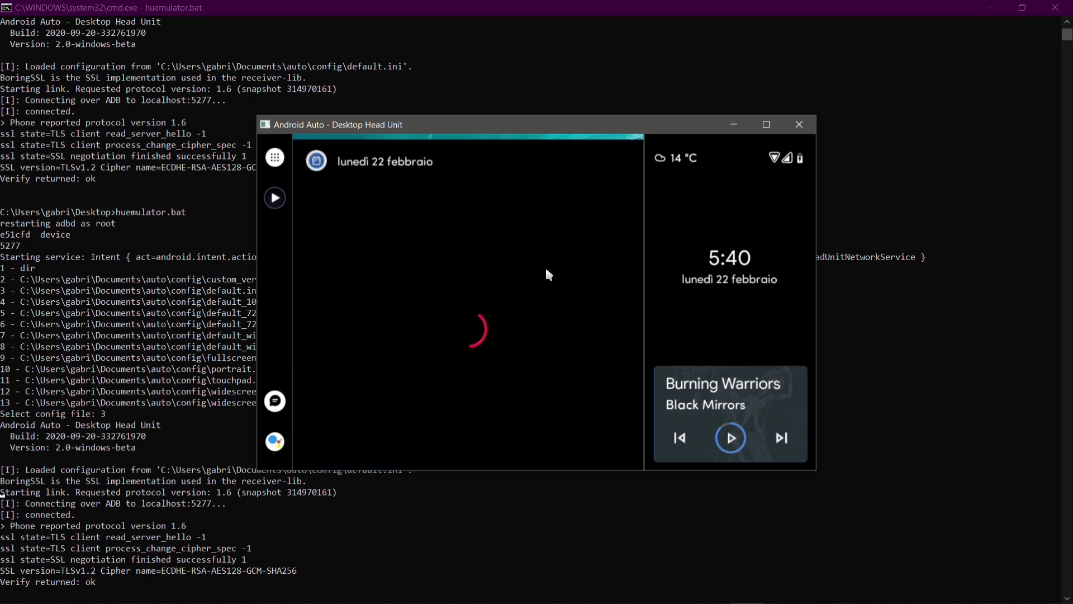
{"action": "left_click_drag", "start_coordinate": [520, 388], "coordinate": [581, 474]}
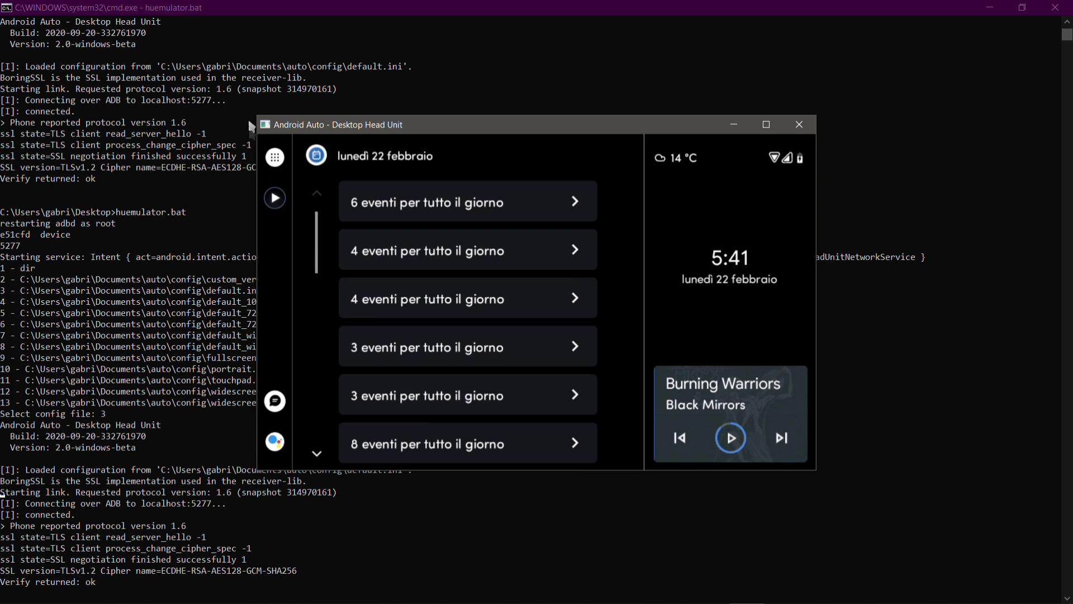
{"action": "left_click", "coordinate": [283, 167]}
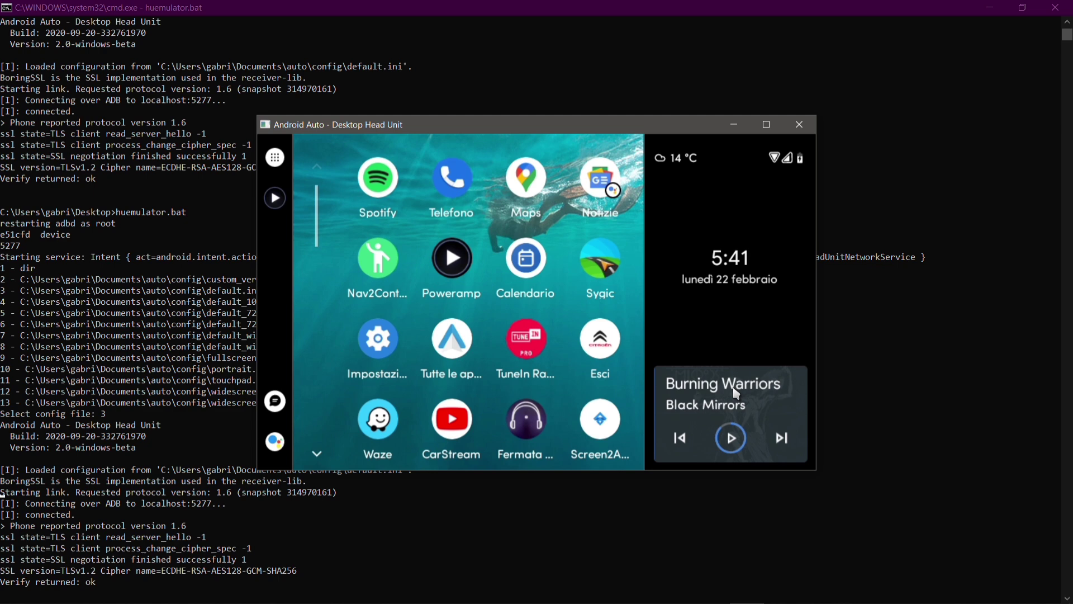
Step: Run scrcpy -b10m to mirror the phone's screen, and move the mirror window away from the middle of the desktop
{"action": "key", "text": "super+r"}
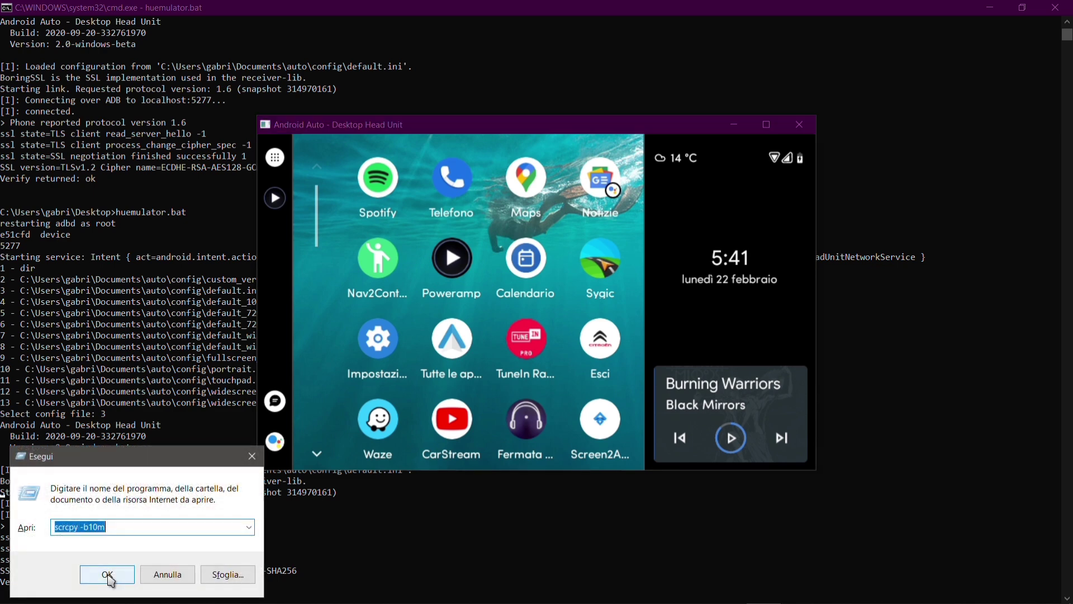
{"action": "left_click", "coordinate": [108, 576]}
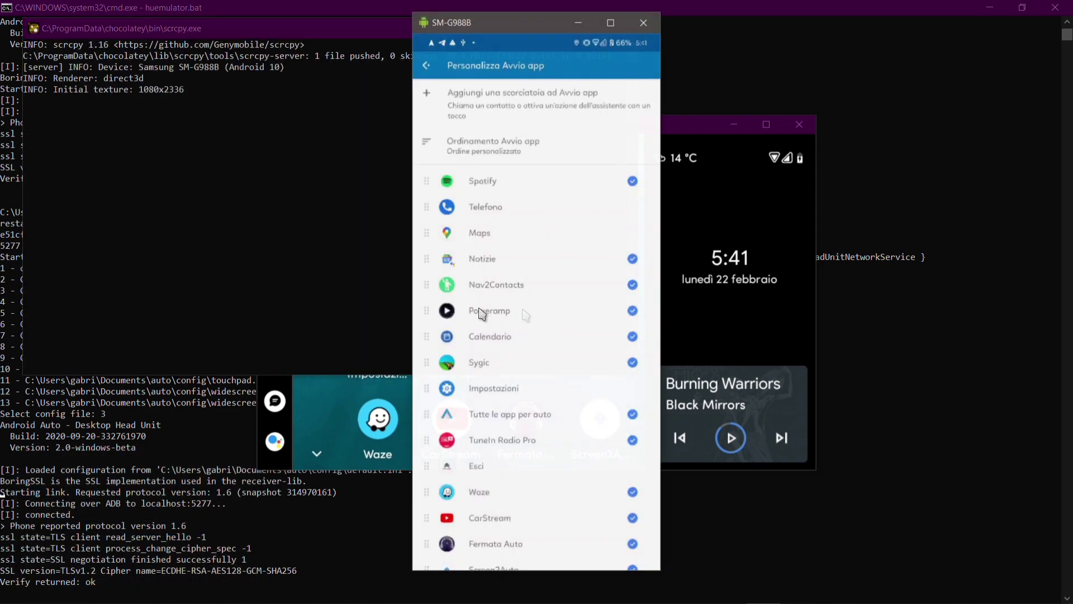
{"action": "left_click_drag", "start_coordinate": [486, 28], "coordinate": [159, 30]}
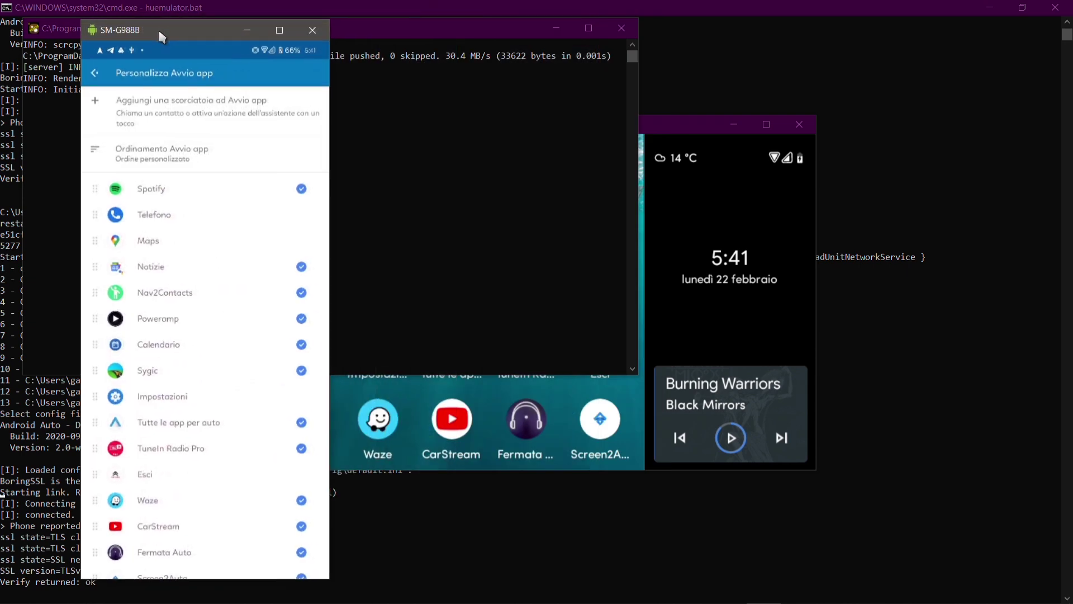
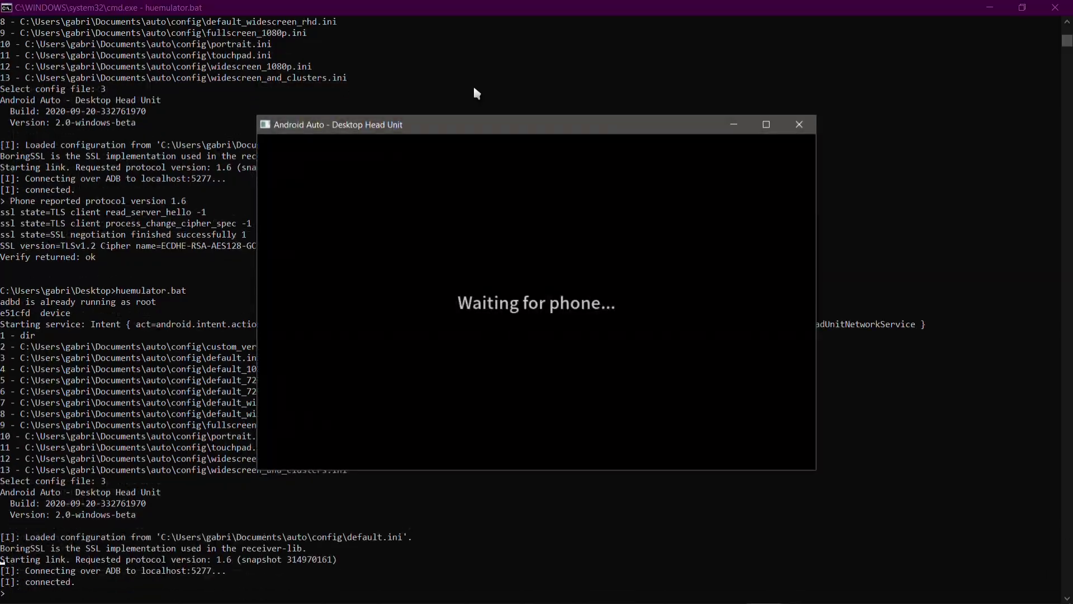
Step: Bring the mirrored phone window to the front and arrange the Desktop Head Unit window beside it without overlap
{"action": "key", "text": "alt+Tab"}
{"action": "key", "text": "alt+Tab"}
{"action": "key", "text": "alt+Tab"}
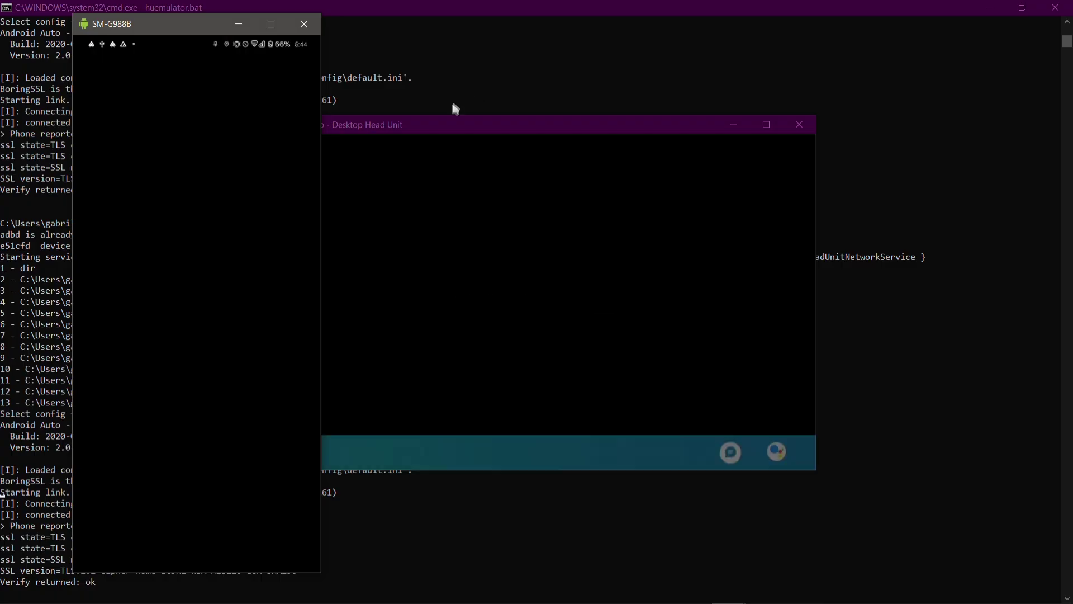
{"action": "left_click_drag", "start_coordinate": [434, 126], "coordinate": [573, 103]}
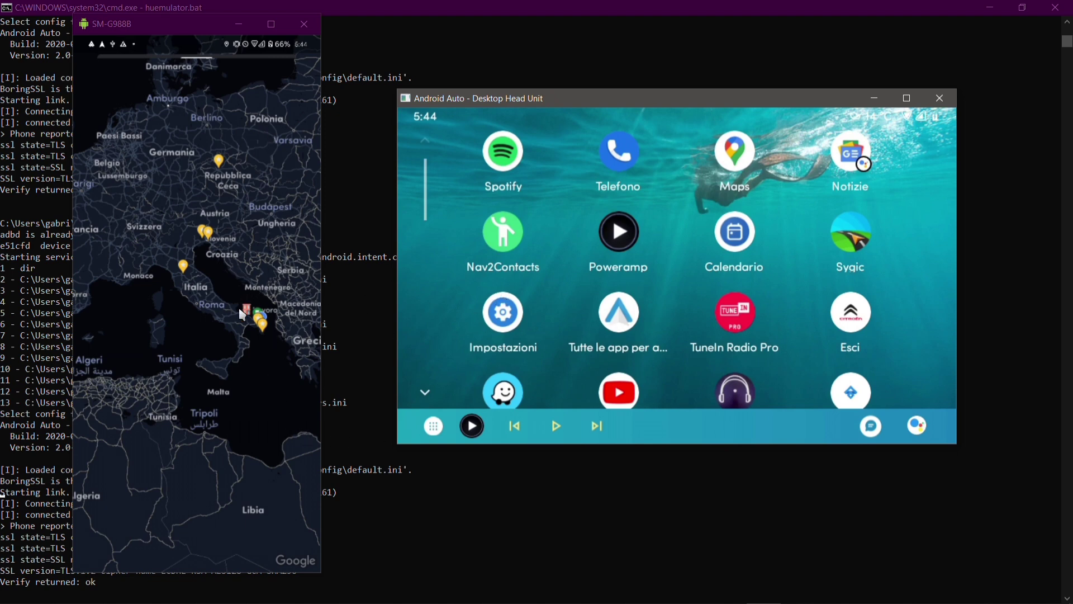
{"action": "left_click", "coordinate": [293, 418]}
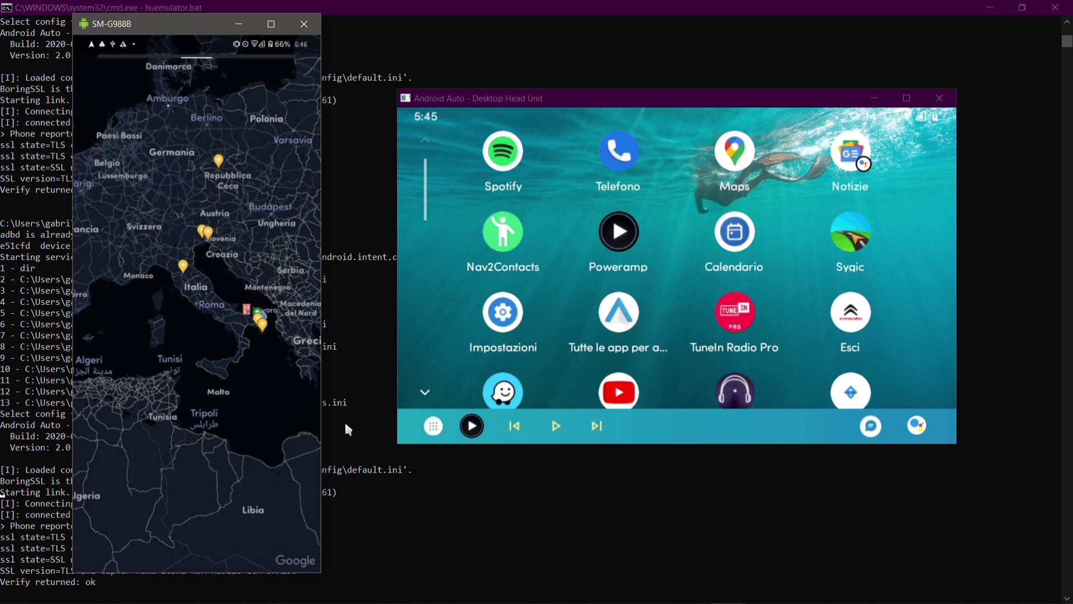
Step: Open Maps on the head unit alongside the phone's map, and start music playback from the head unit
{"action": "left_click", "coordinate": [723, 163]}
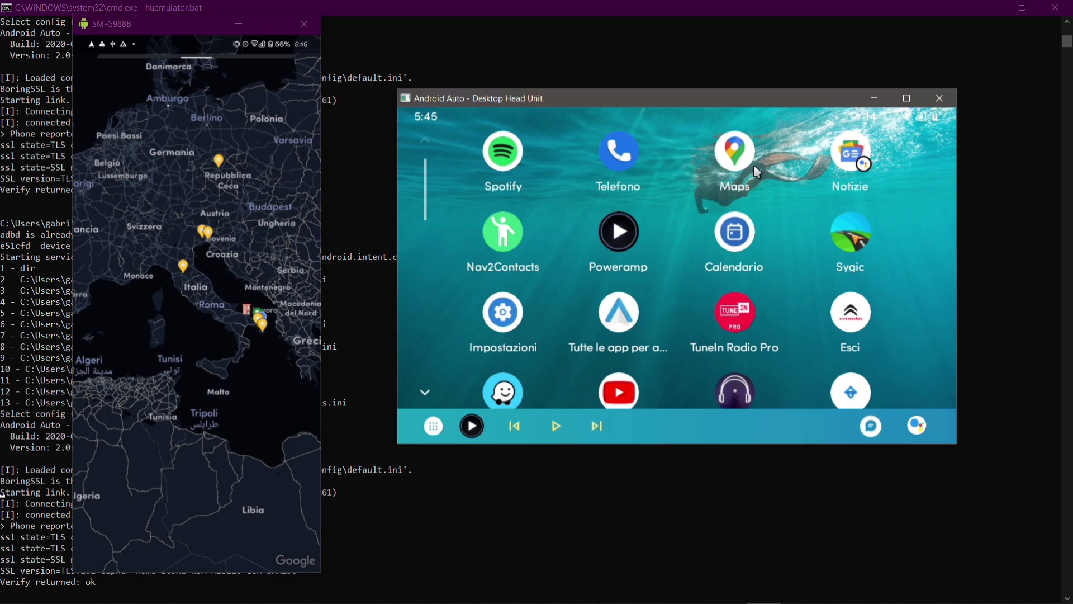
{"action": "left_click", "coordinate": [749, 168]}
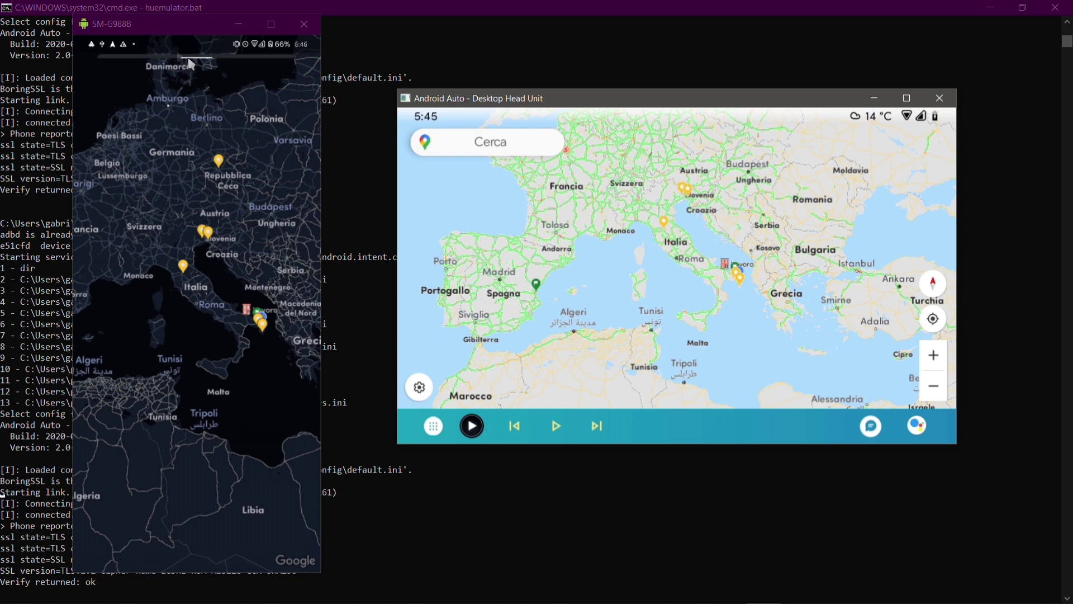
{"action": "left_click", "coordinate": [245, 213]}
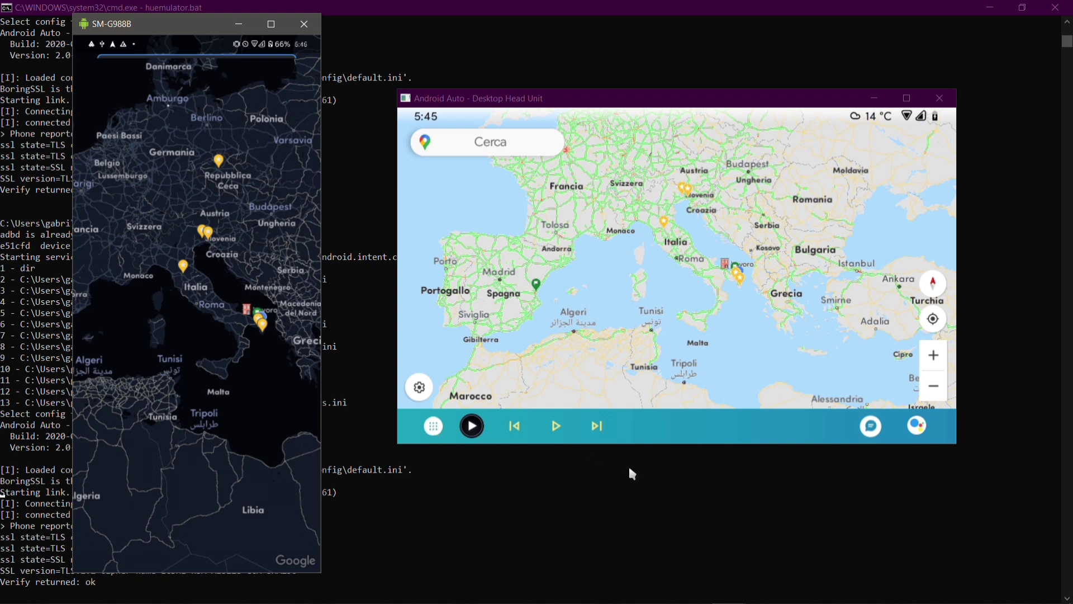
{"action": "left_click", "coordinate": [558, 425]}
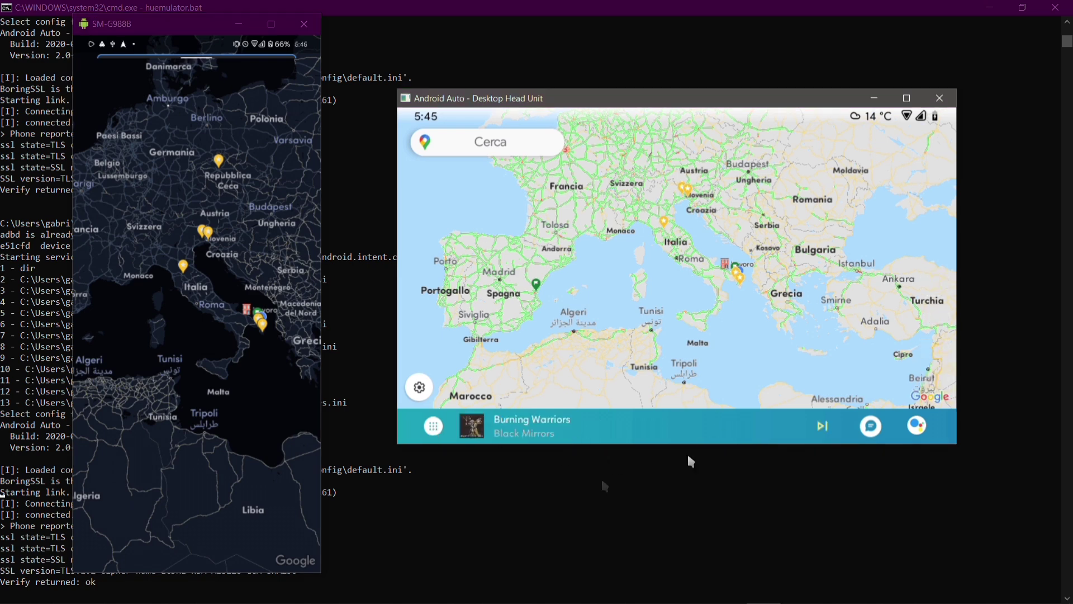